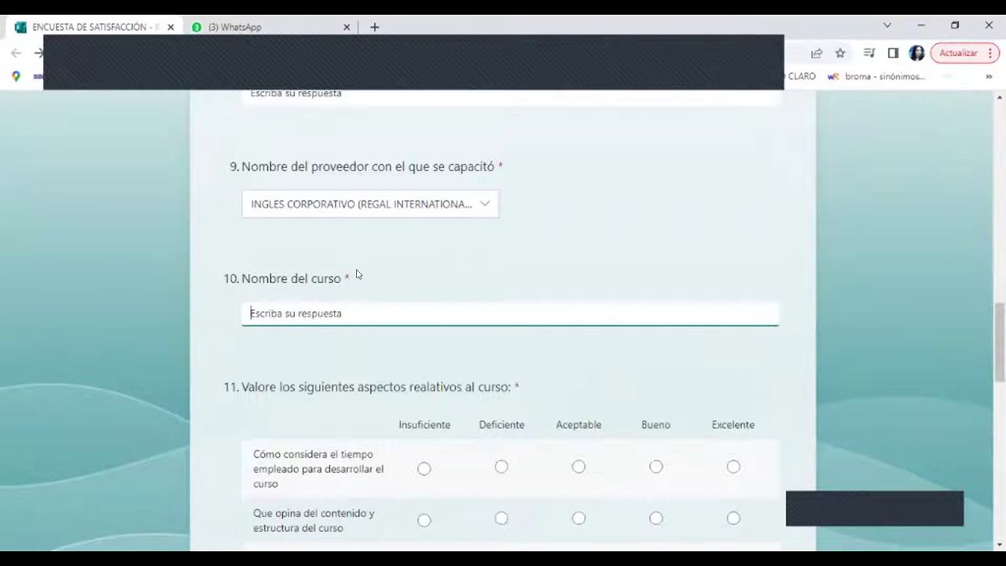
Copy the course name from the course data in the WhatsApp message and enter INGLES AVANZADO MODULO 4 in question 10 of the survey
left_click(284, 22)
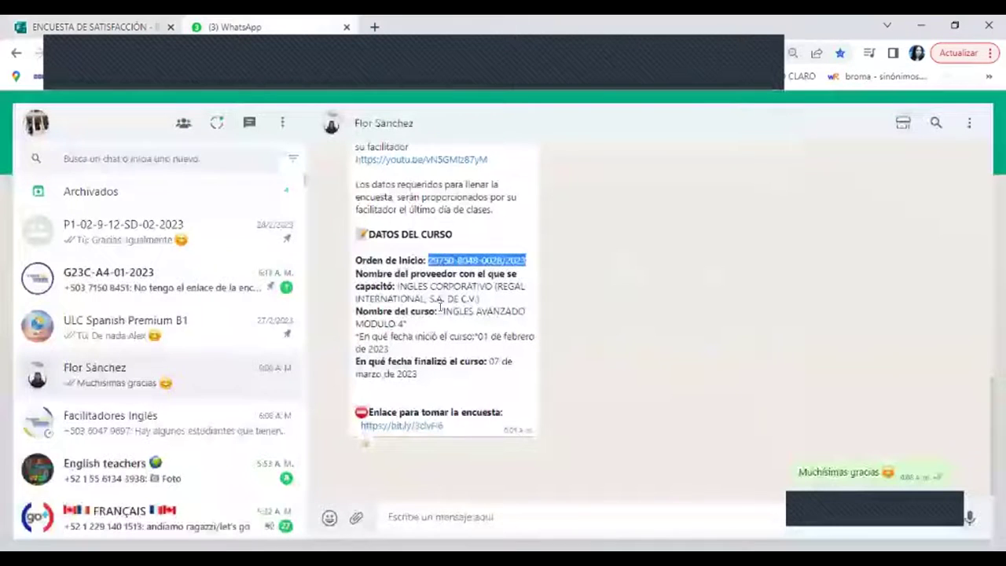
left_click_drag(445, 311, 405, 324)
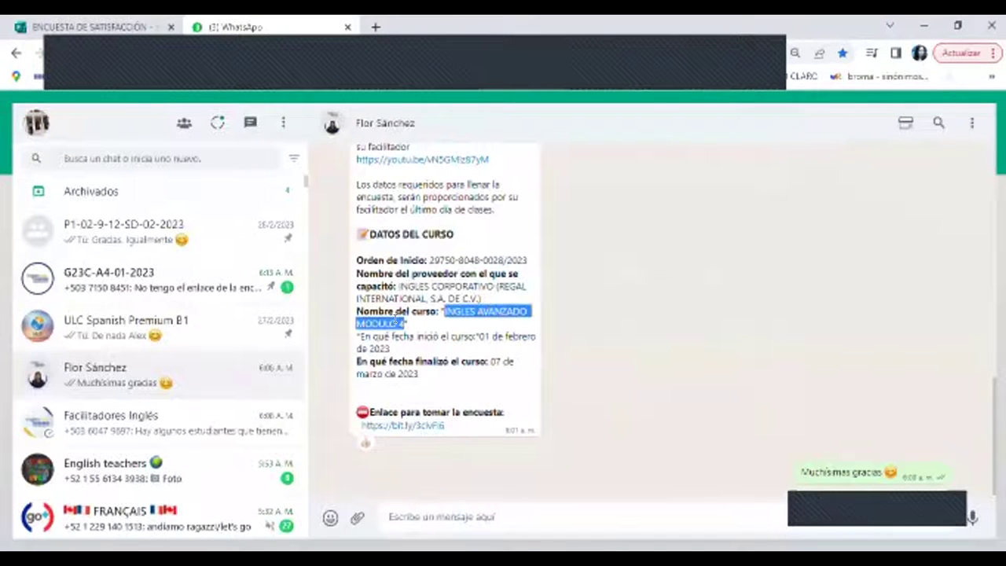
right_click(389, 327)
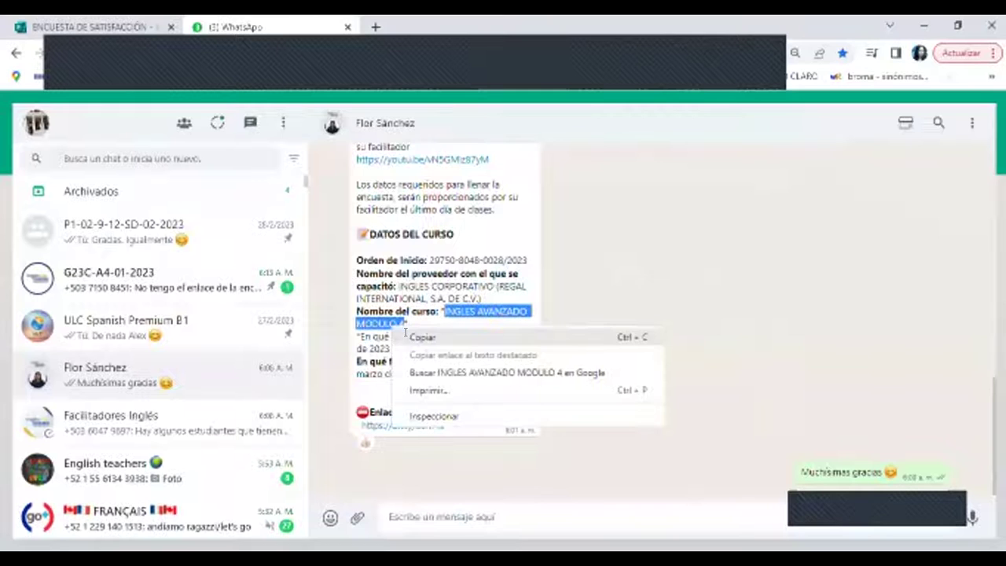
left_click(417, 337)
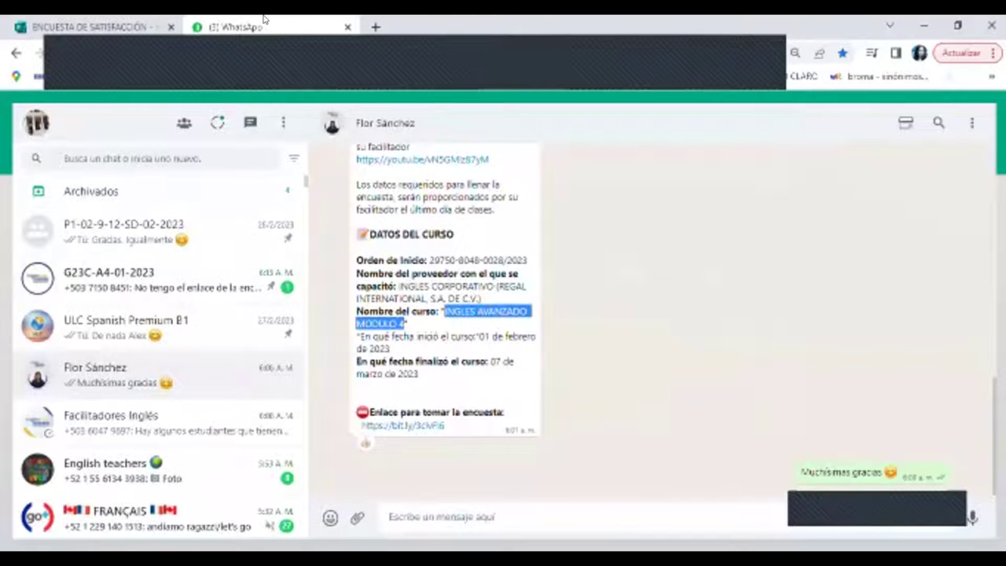
key("ctrl+Tab")
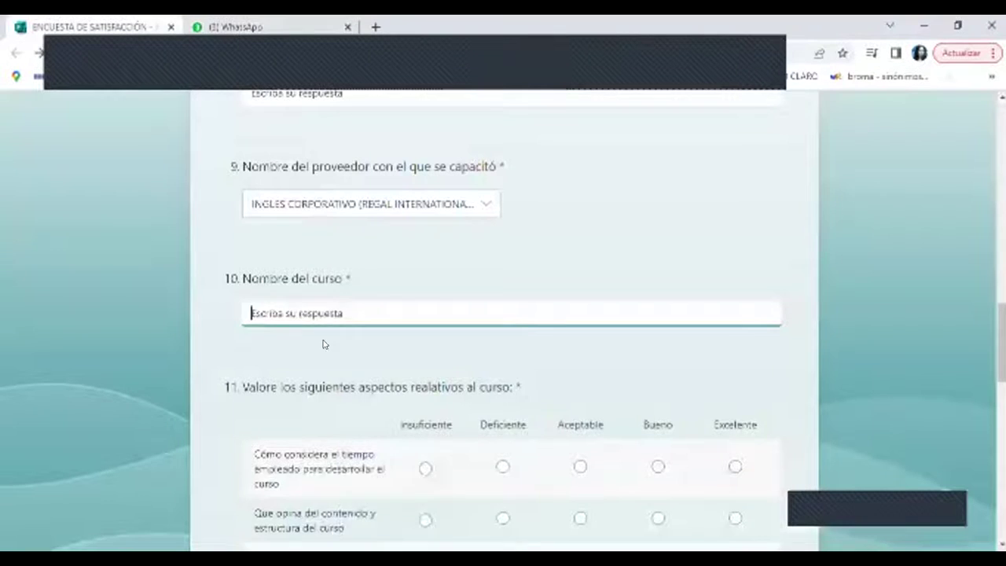
right_click(299, 313)
left_click(340, 431)
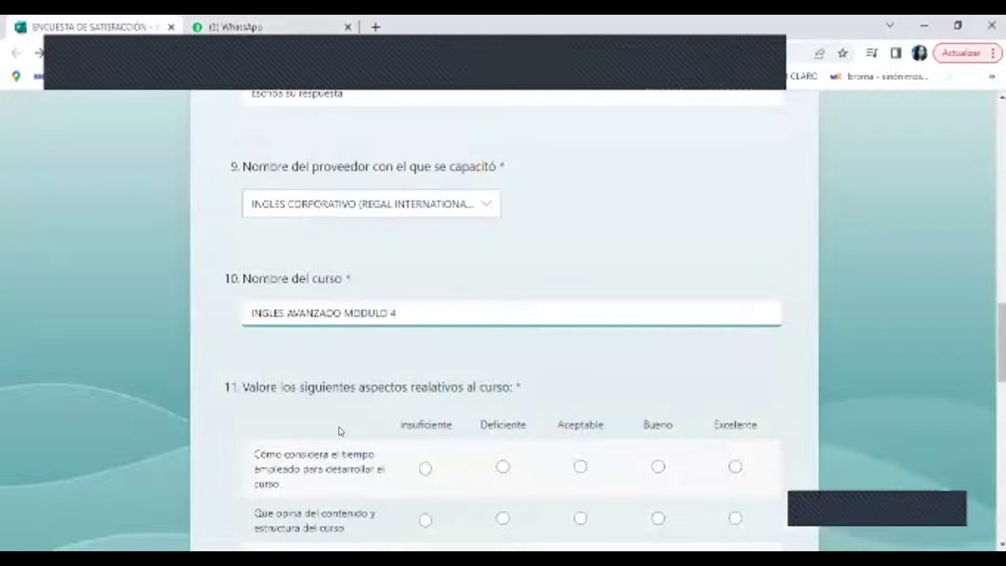
left_click(329, 94)
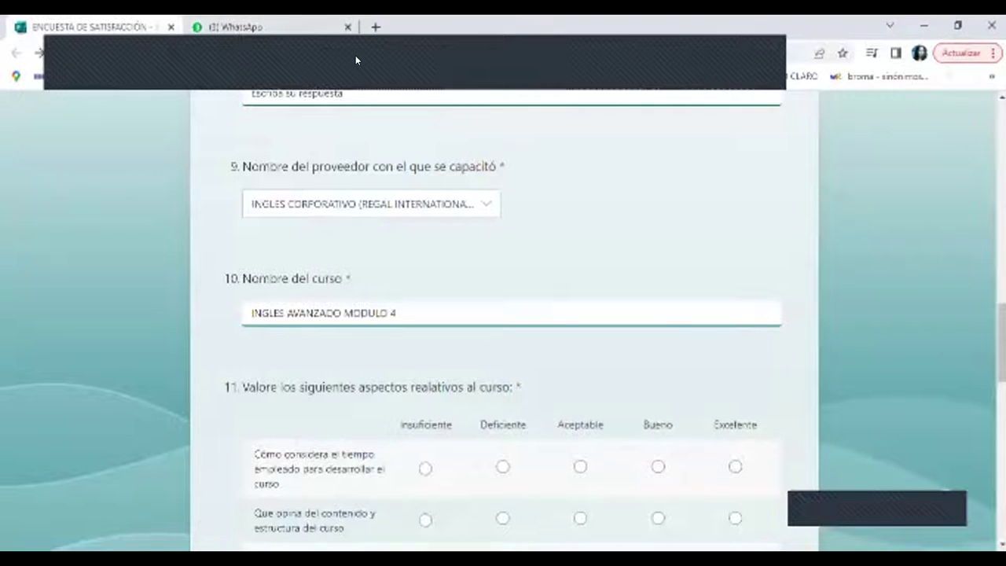
right_click(753, 373)
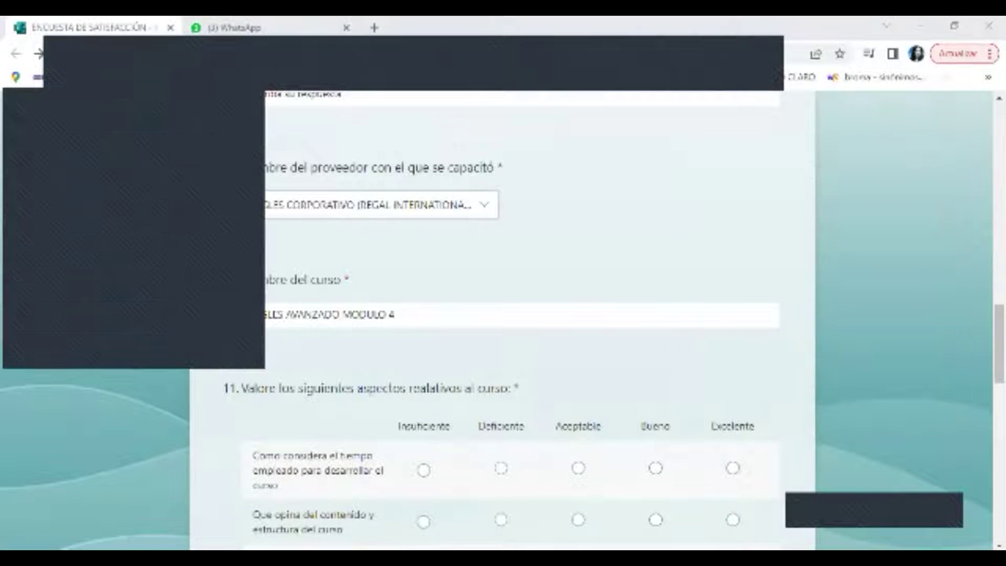
left_click(396, 314)
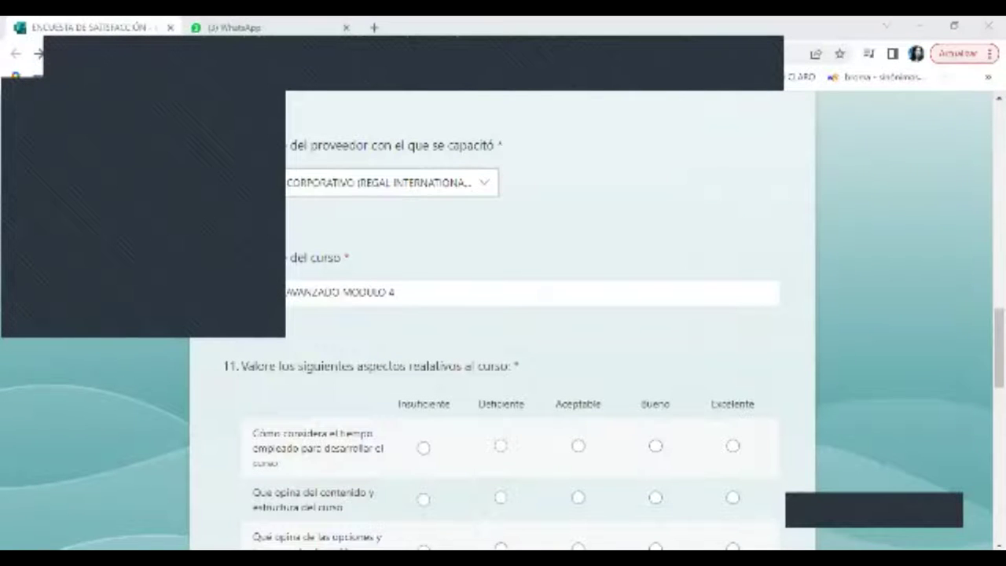
left_click(395, 292)
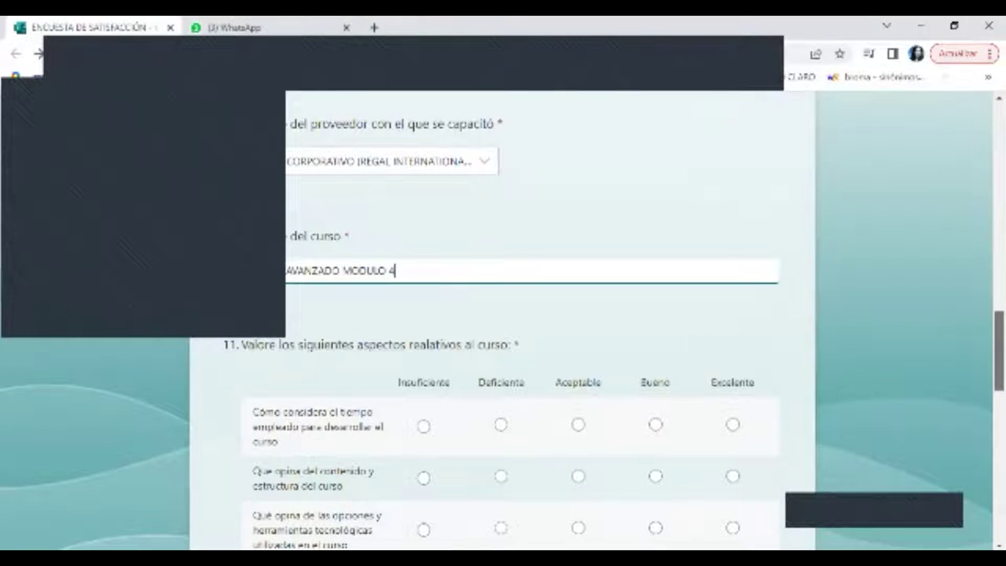
Rate all three course aspects in question 11 (time, content and structure, technological tools) as Excelente
scroll(503, 315, "down", 1)
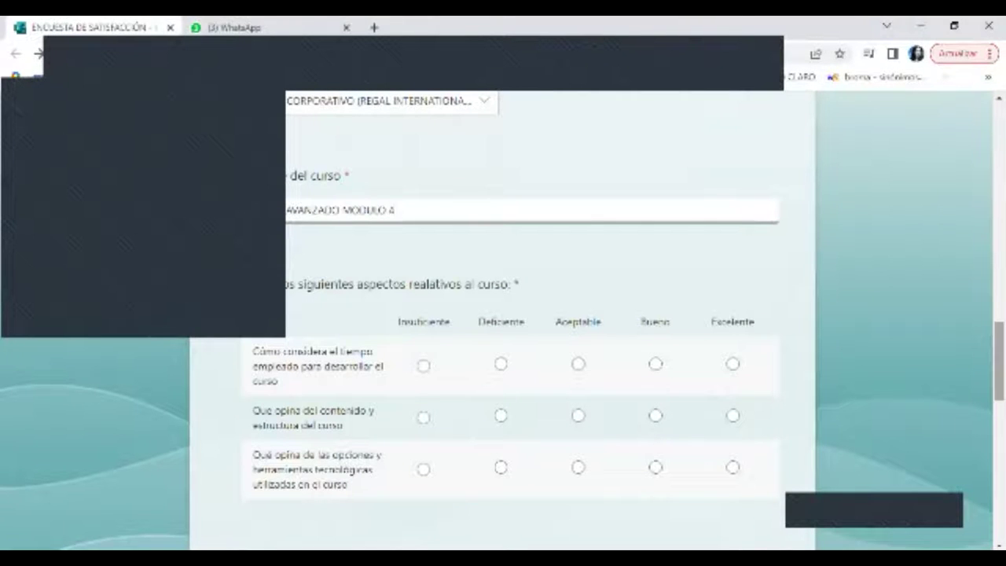
scroll(817, 426, "down", 1)
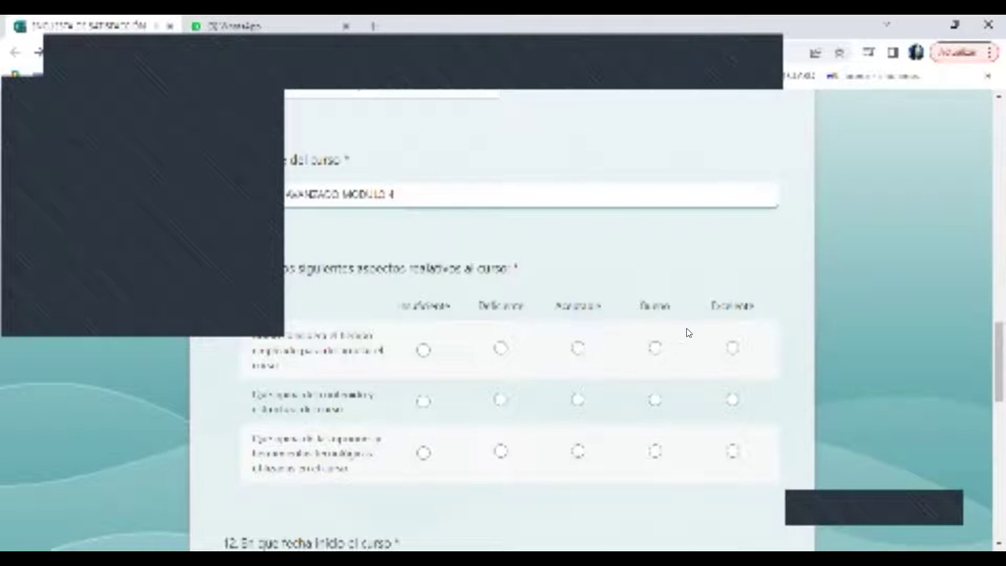
left_click(732, 347)
left_click(732, 399)
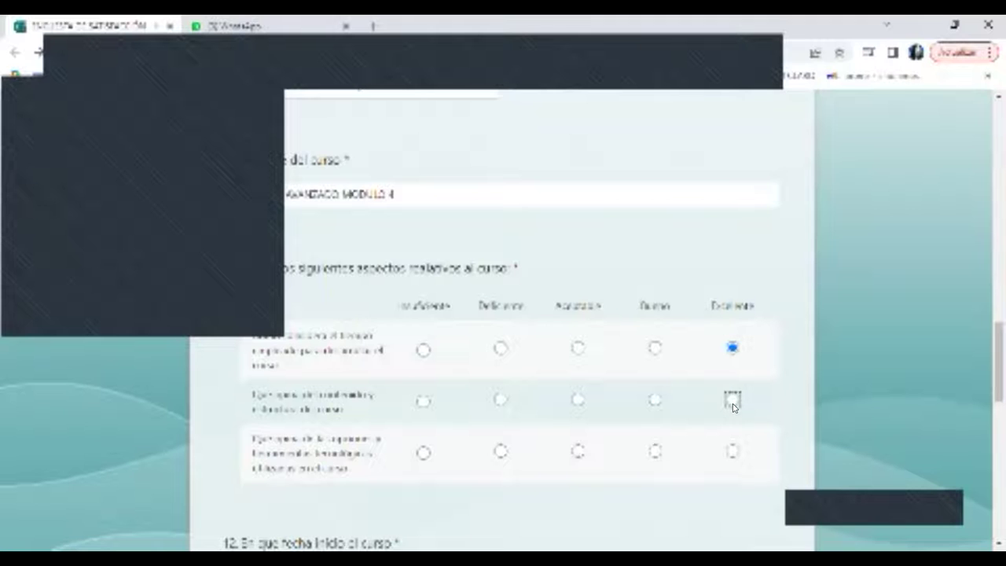
left_click(732, 445)
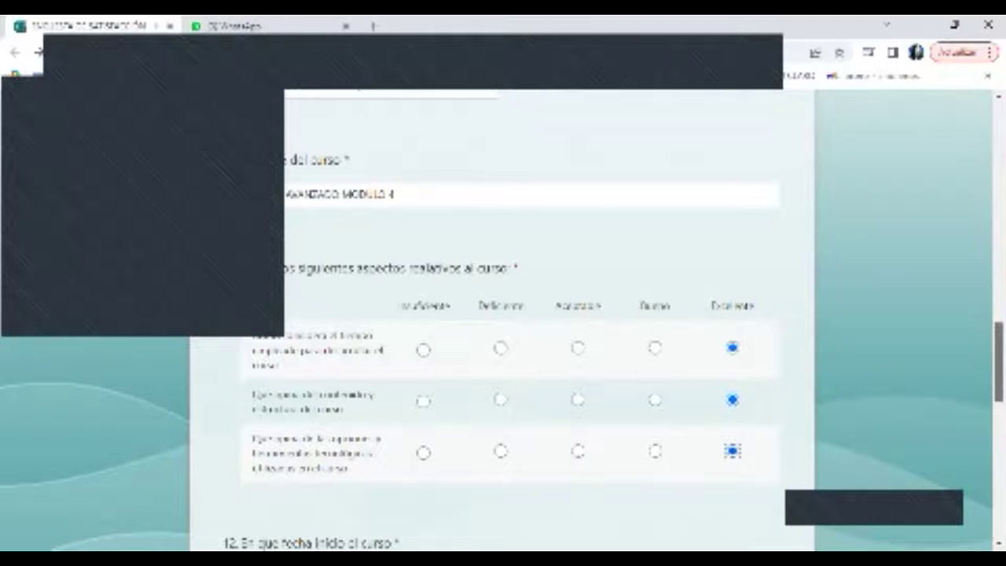
Look up the course start date in the WhatsApp message's course data and return to the survey
scroll(998, 370, "down", 1)
scroll(998, 370, "down", 2)
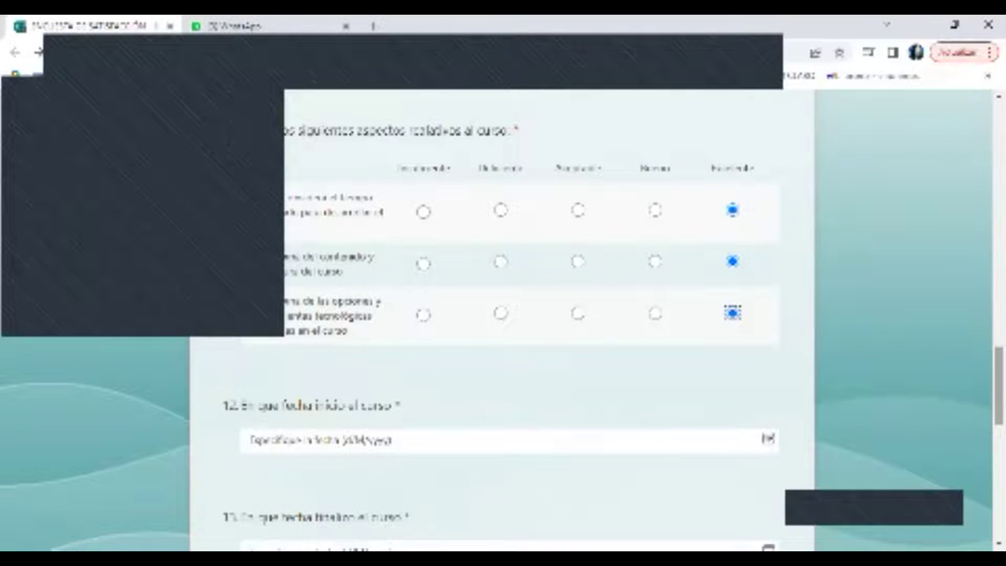
scroll(518, 330, "down", 1)
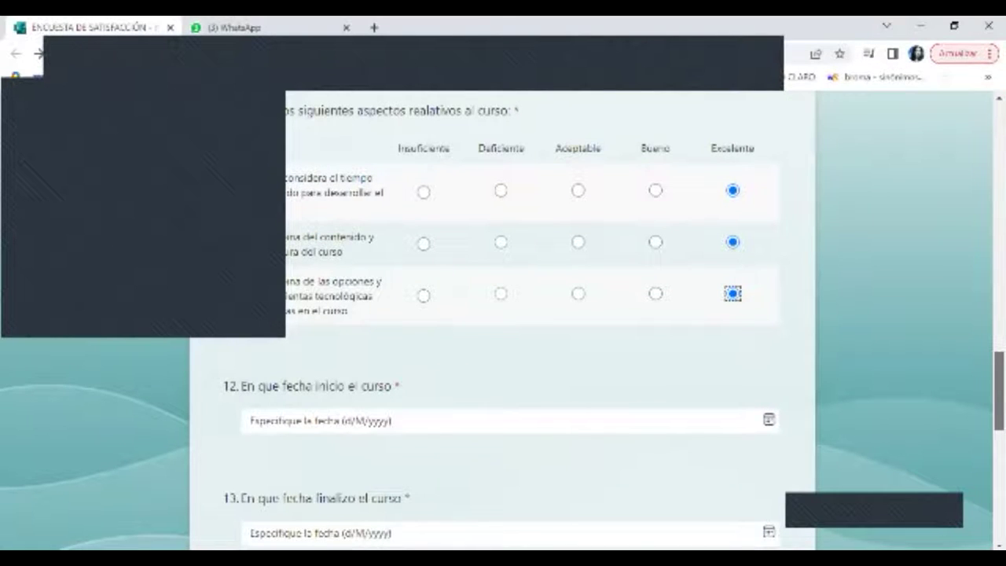
scroll(503, 322, "down", 1)
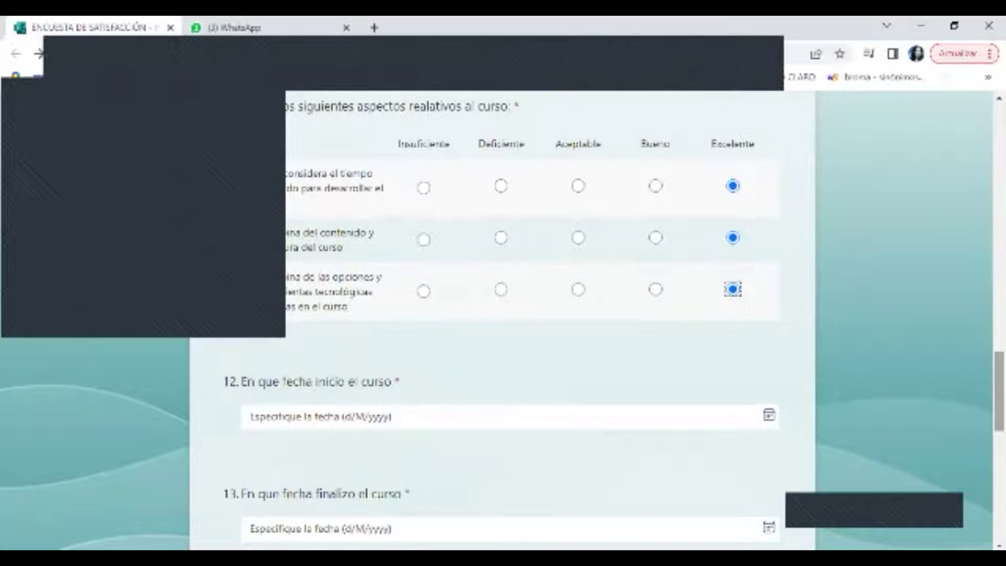
scroll(503, 322, "down", 1)
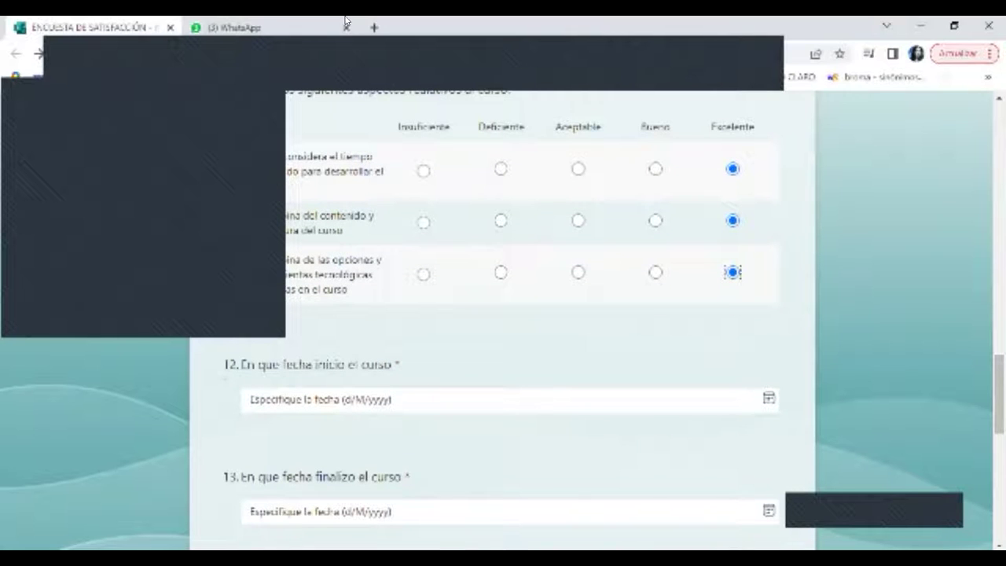
left_click(271, 22)
left_click_drag(444, 312, 403, 325)
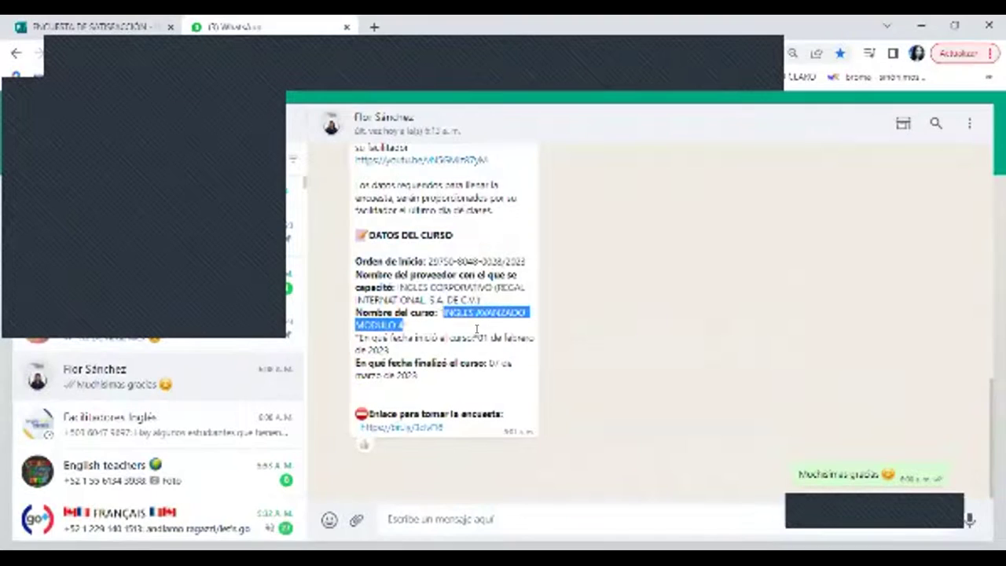
left_click_drag(478, 338, 411, 346)
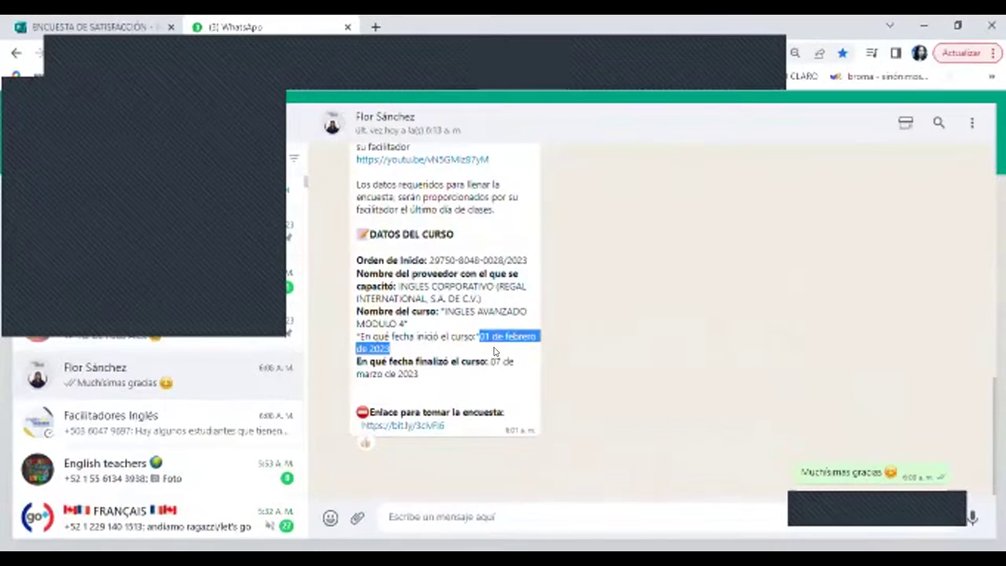
right_click(516, 352)
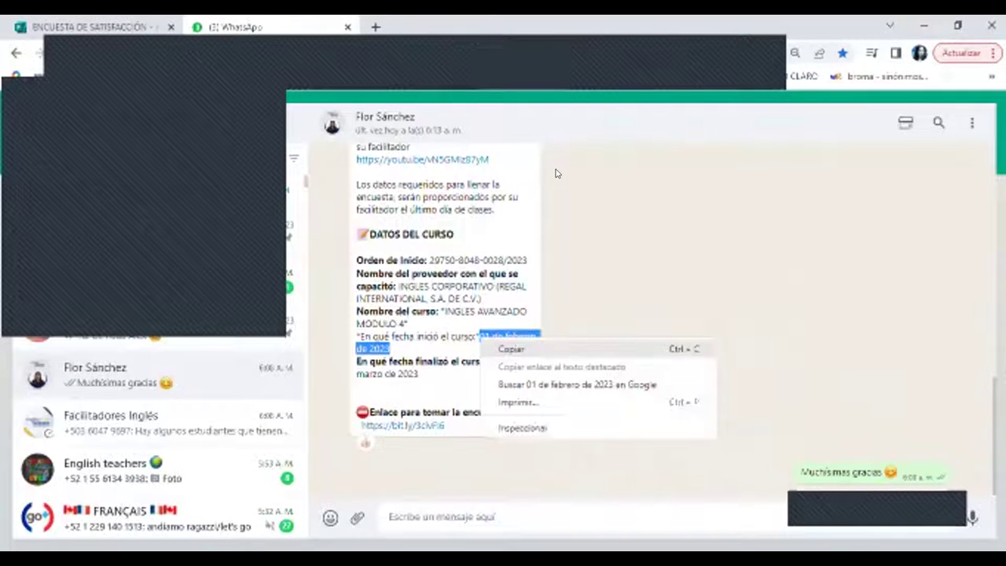
left_click(428, 121)
left_click(145, 20)
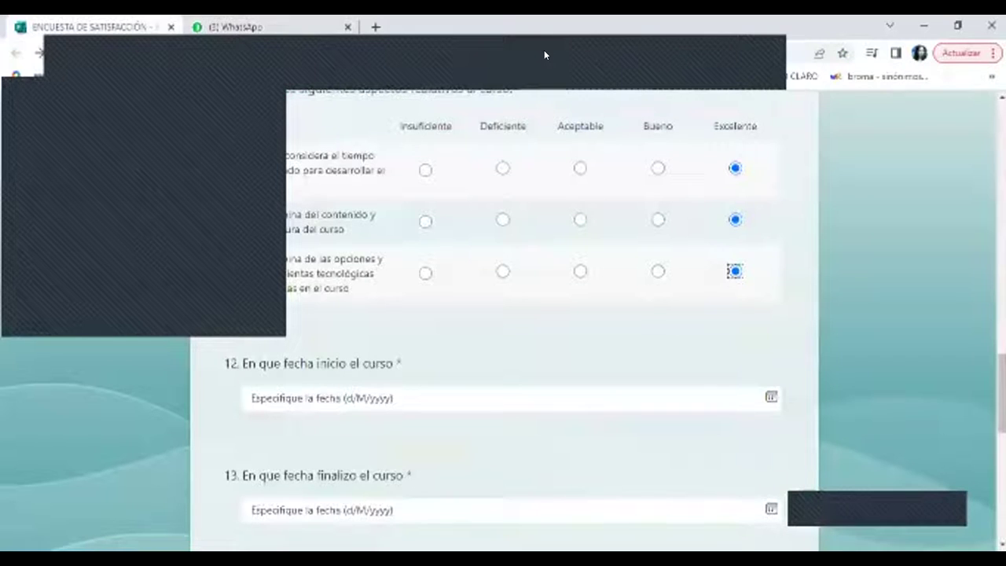
Set the course start date in question 12 to 1/2/2023 using the calendar
left_click(404, 401)
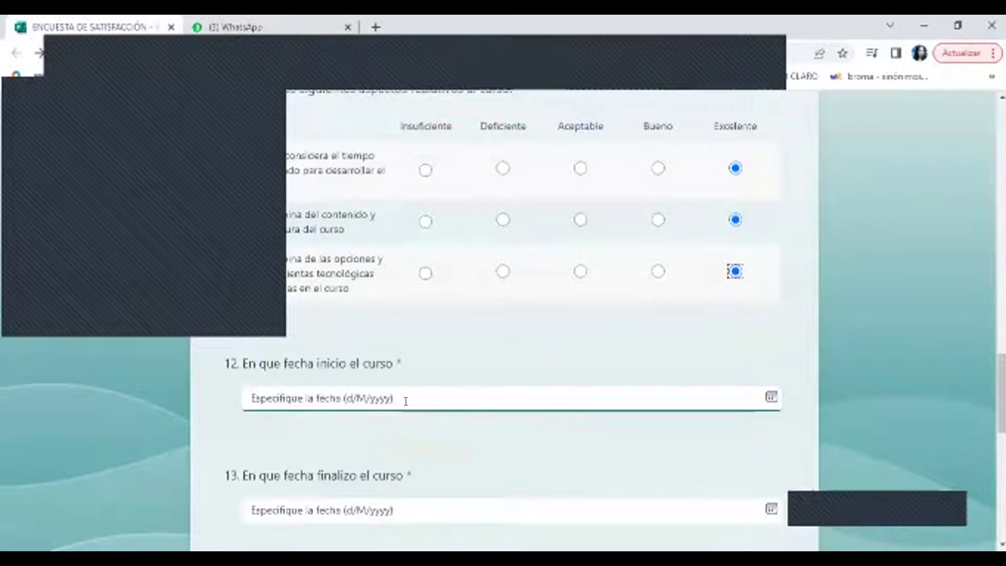
left_click(767, 398)
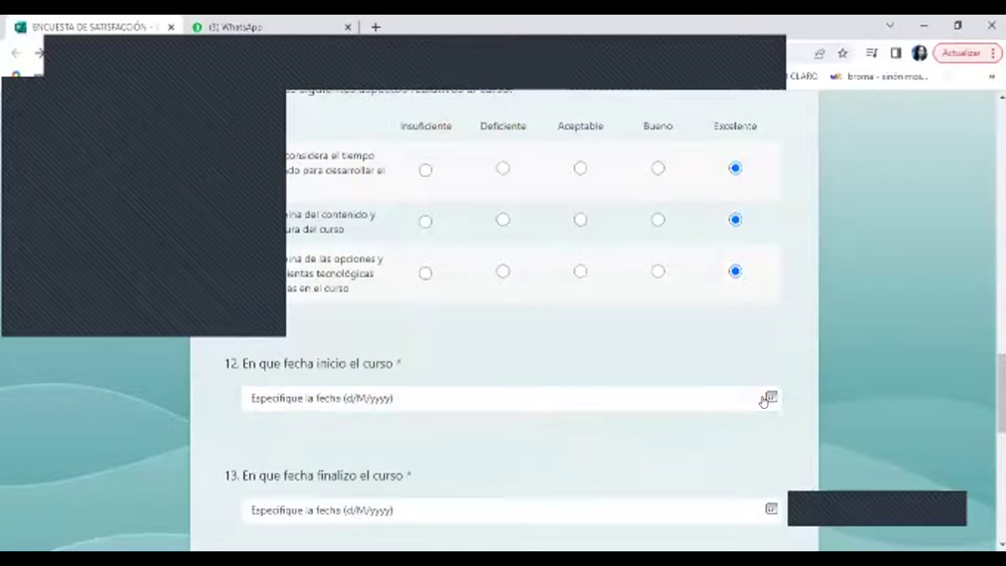
left_click(766, 399)
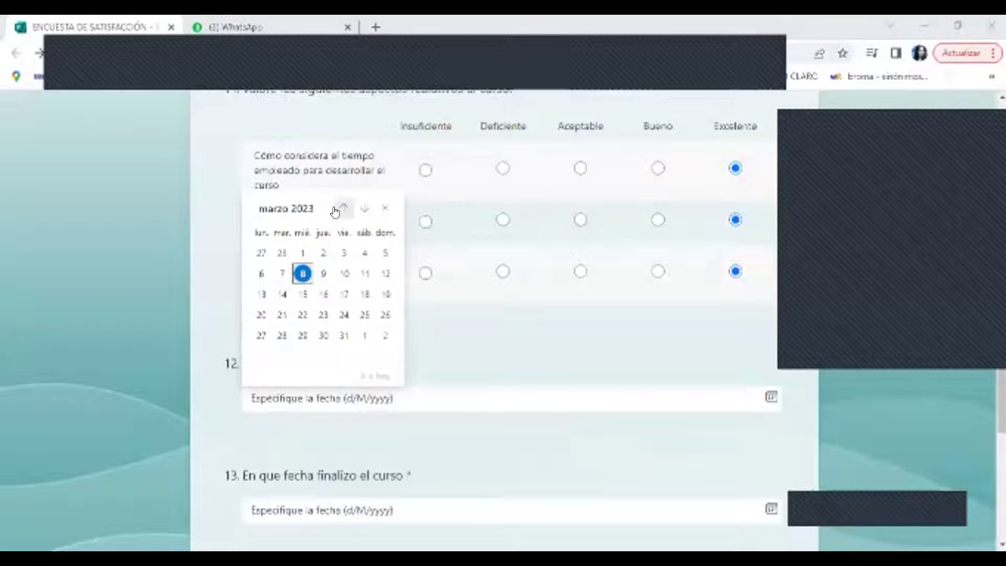
left_click(336, 208)
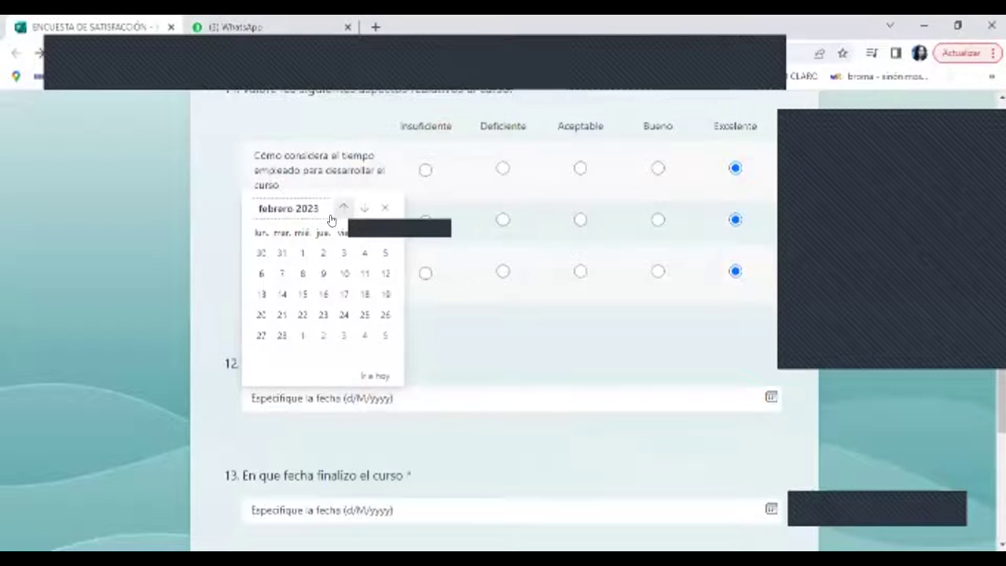
left_click(302, 253)
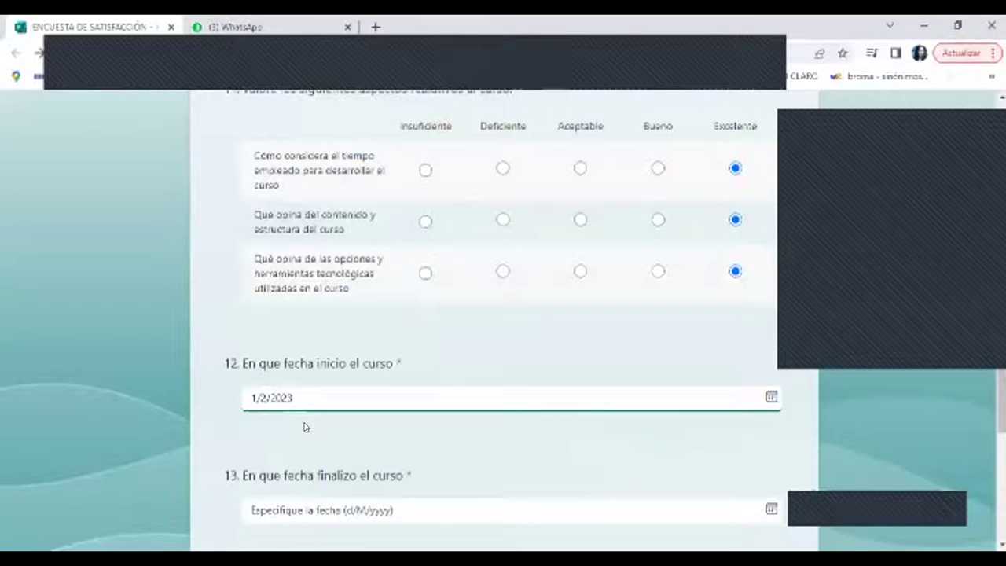
left_click(770, 397)
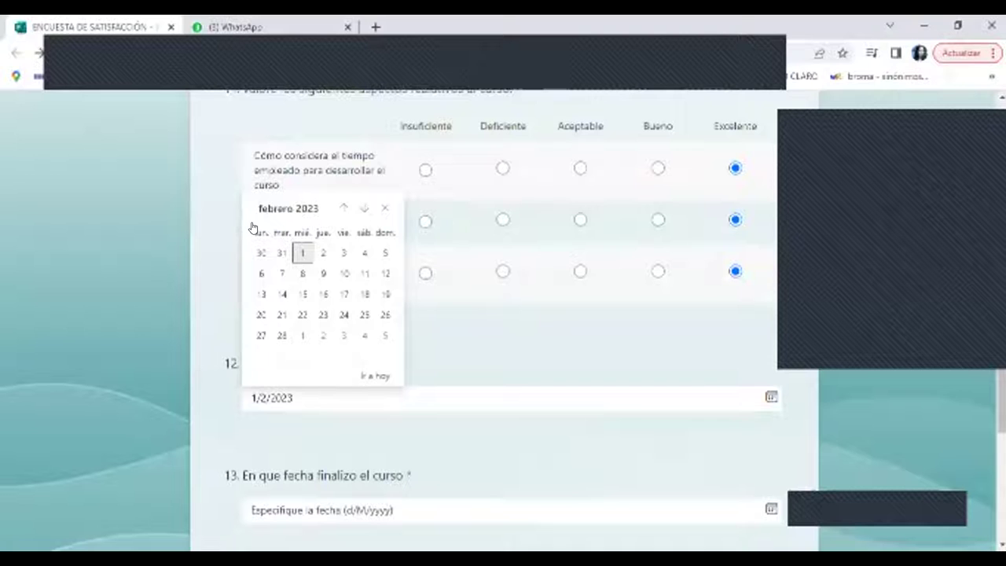
left_click(355, 210)
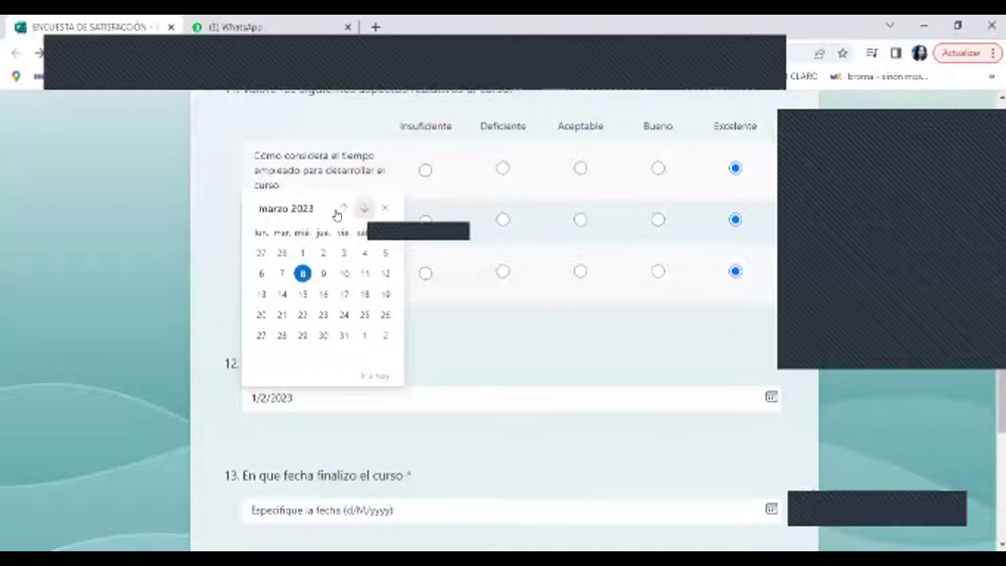
left_click(338, 211)
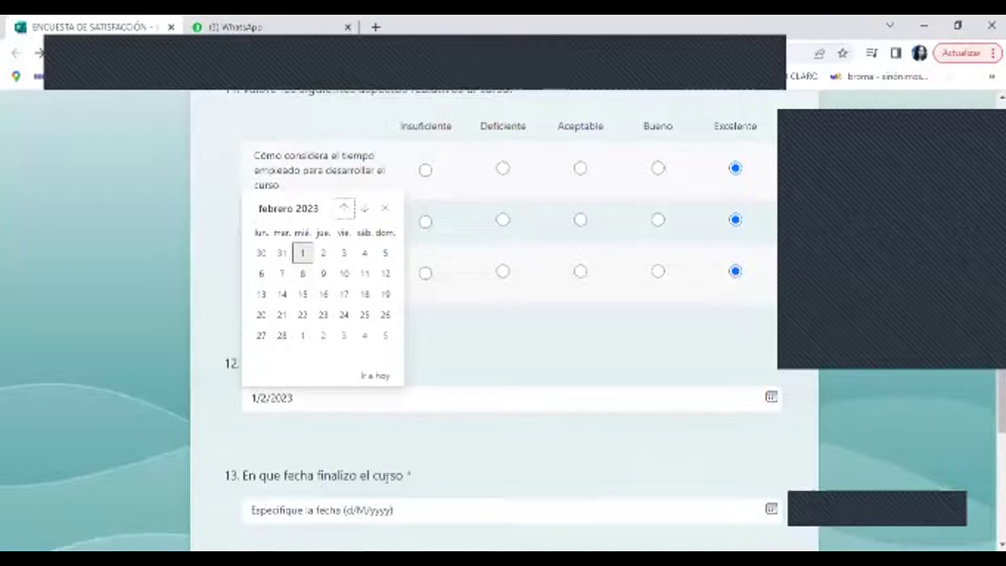
Set the course end date in question 13 to 8/3/2023 using the calendar
left_click(764, 510)
left_click(764, 510)
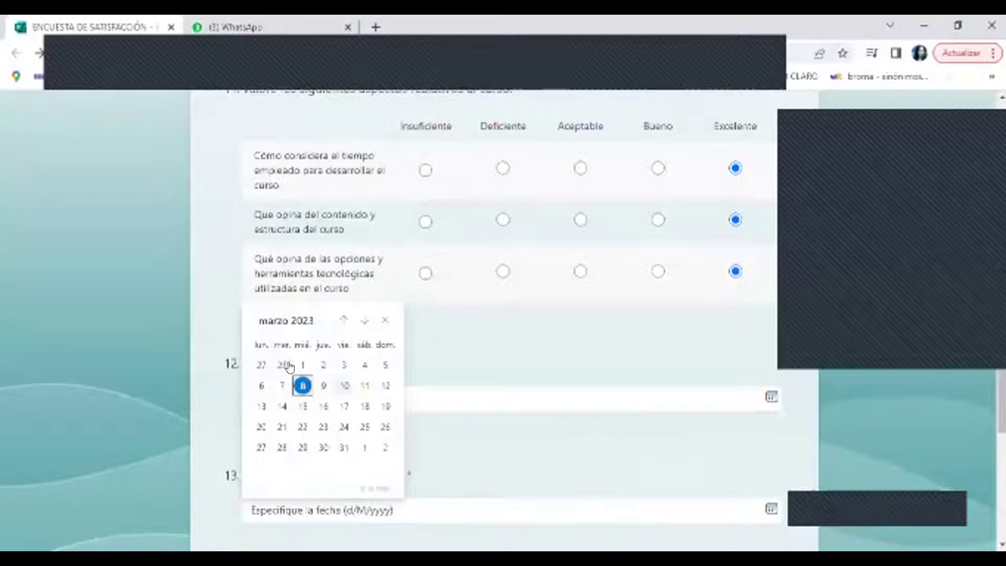
left_click(301, 385)
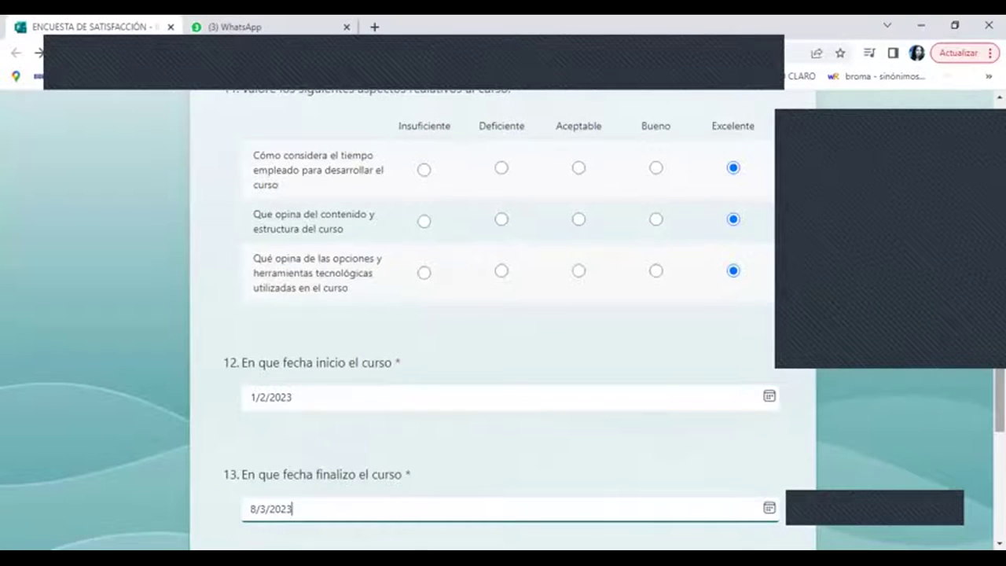
Examine the remaining survey questions 14 to 16 on satisfaction level, other courses of interest and comments
scroll(503, 314, "down", 1)
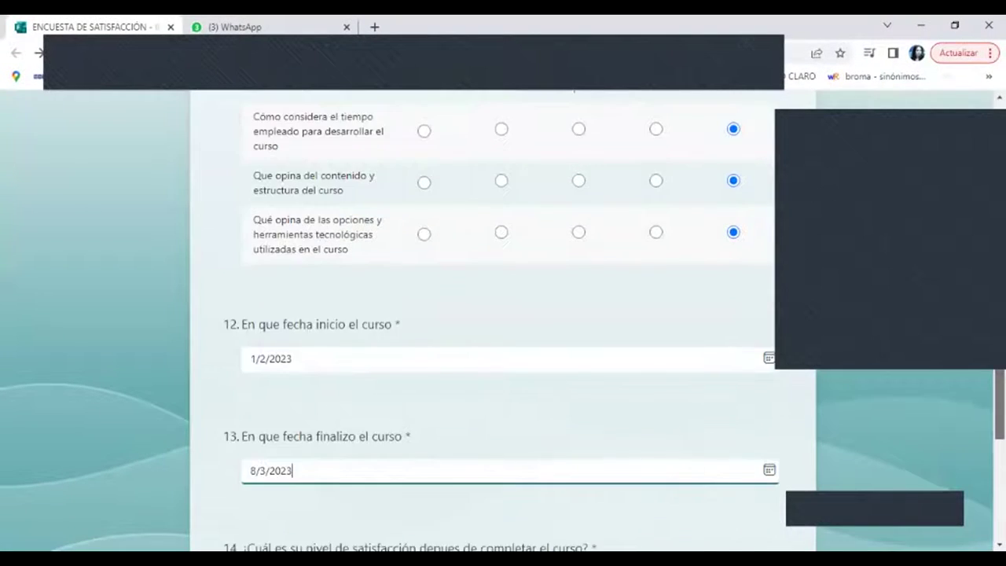
scroll(503, 314, "down", 5)
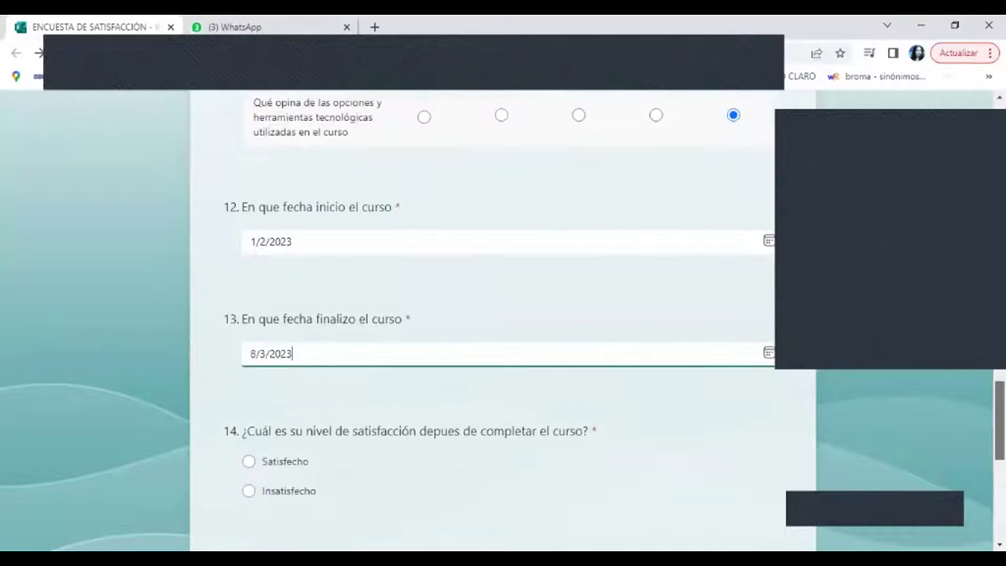
scroll(504, 314, "down", 1)
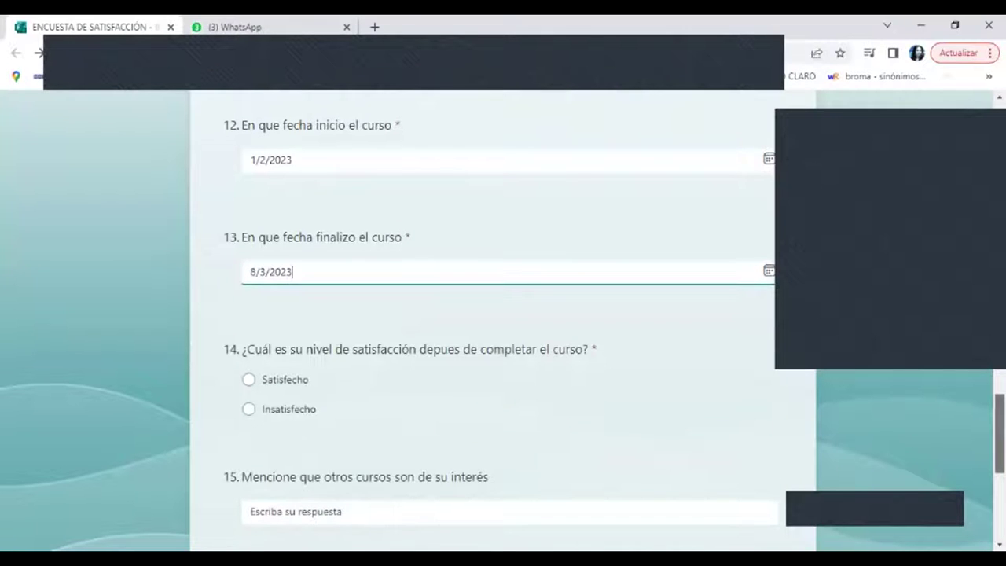
scroll(504, 314, "down", 1)
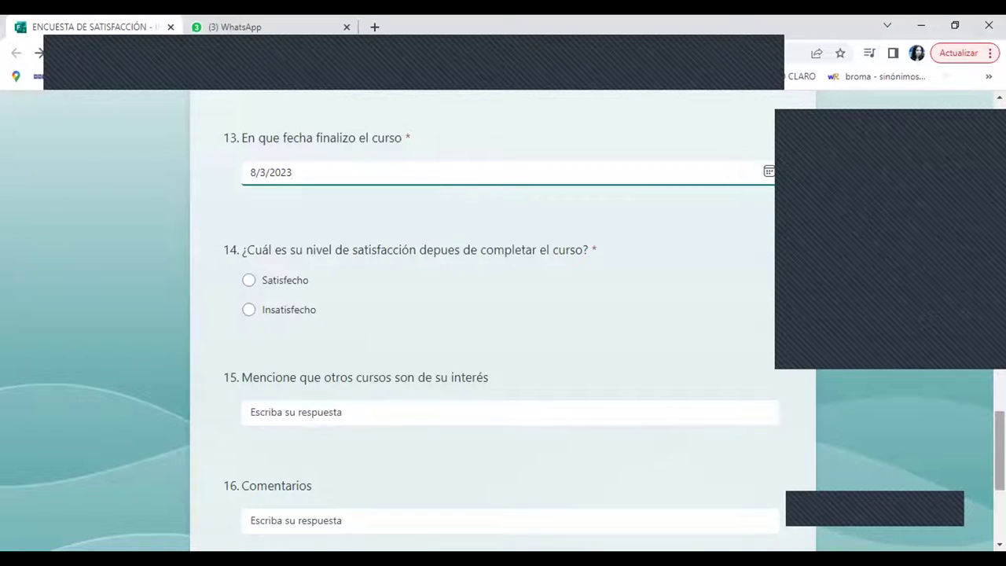
scroll(503, 315, "down", 1)
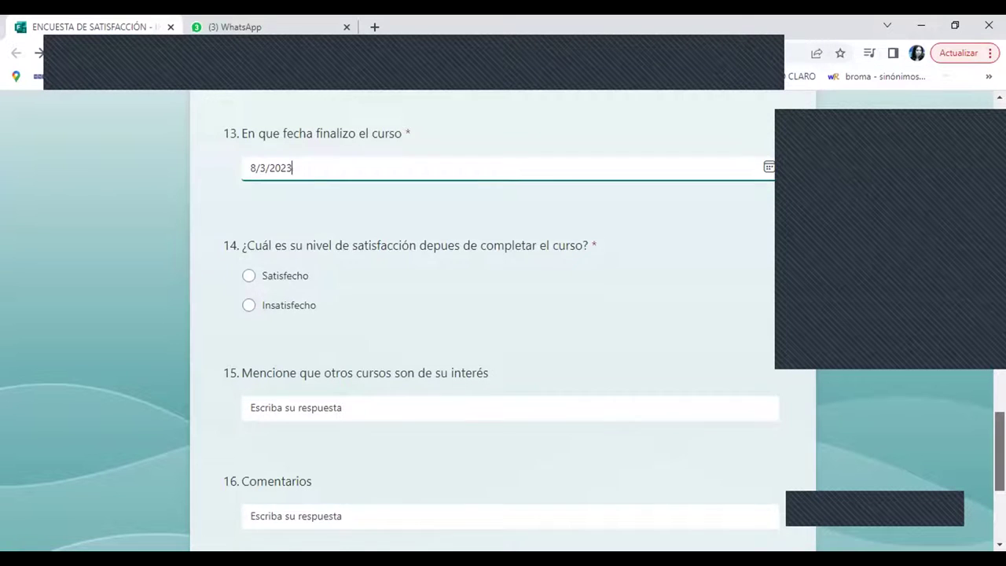
scroll(503, 315, "down", 1)
scroll(503, 315, "down", 1)
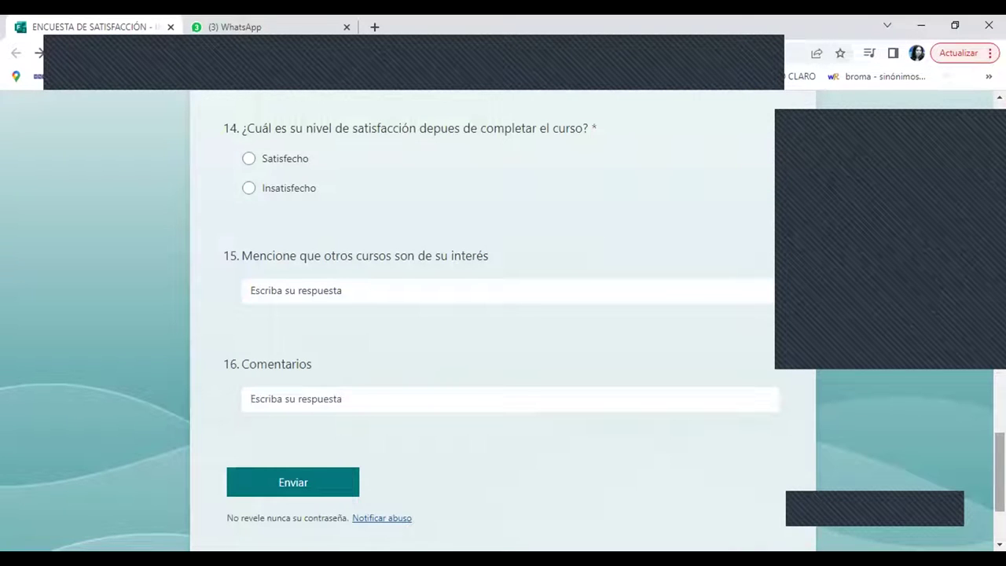
left_click(548, 411)
left_click(441, 283)
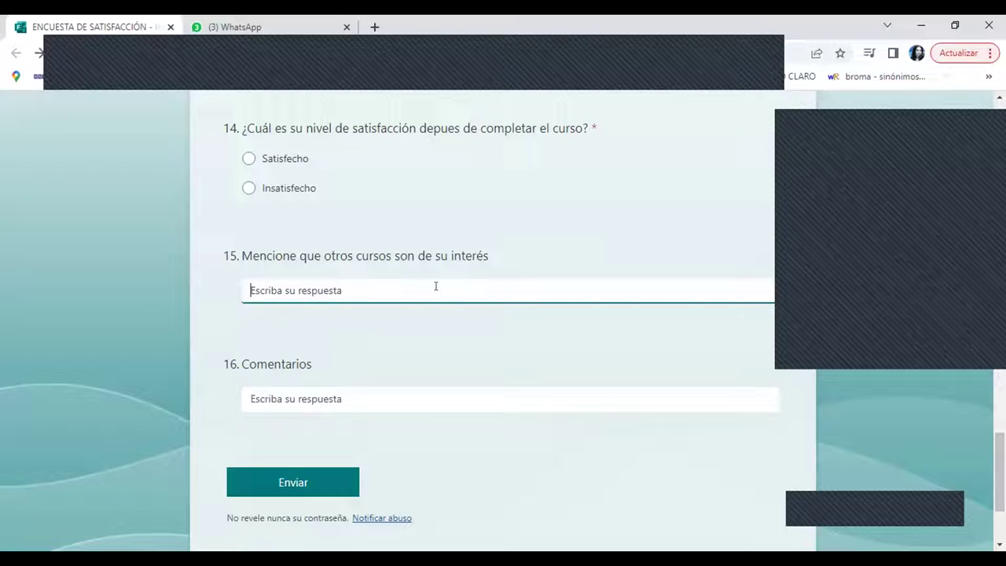
left_click(322, 391)
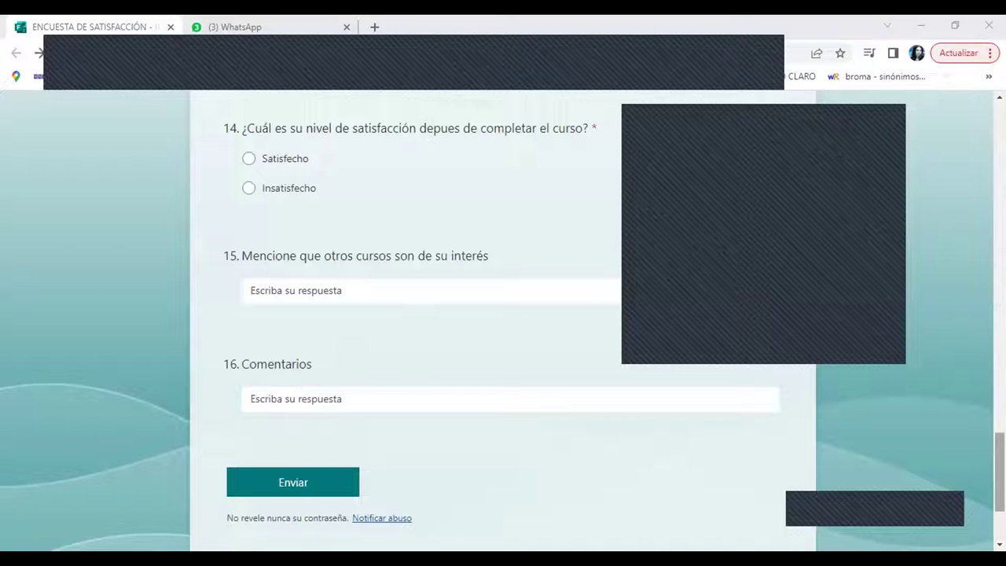
Review the whole survey from the start order number in question 1 through the comments in question 16
scroll(504, 315, "up", 20)
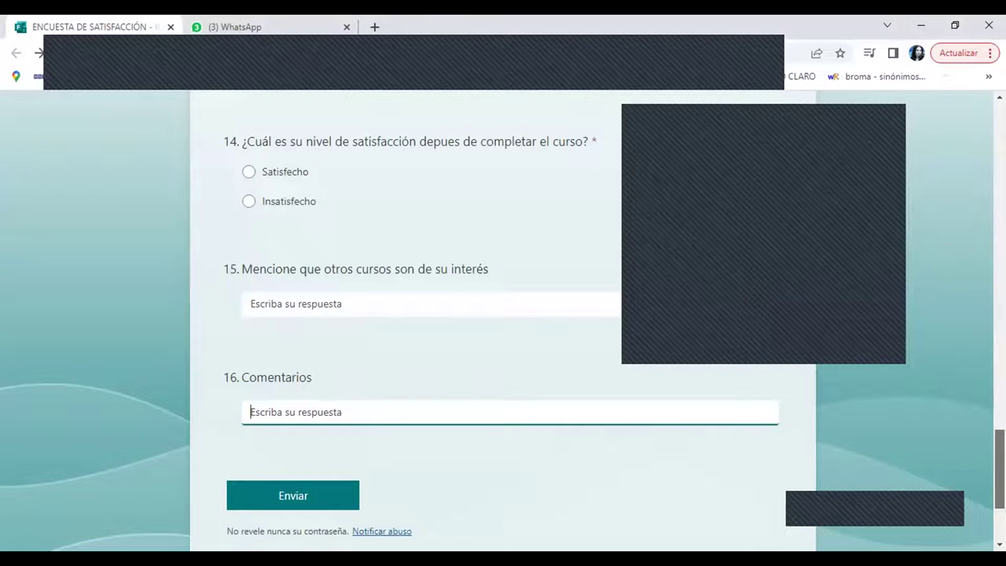
scroll(503, 314, "up", 3)
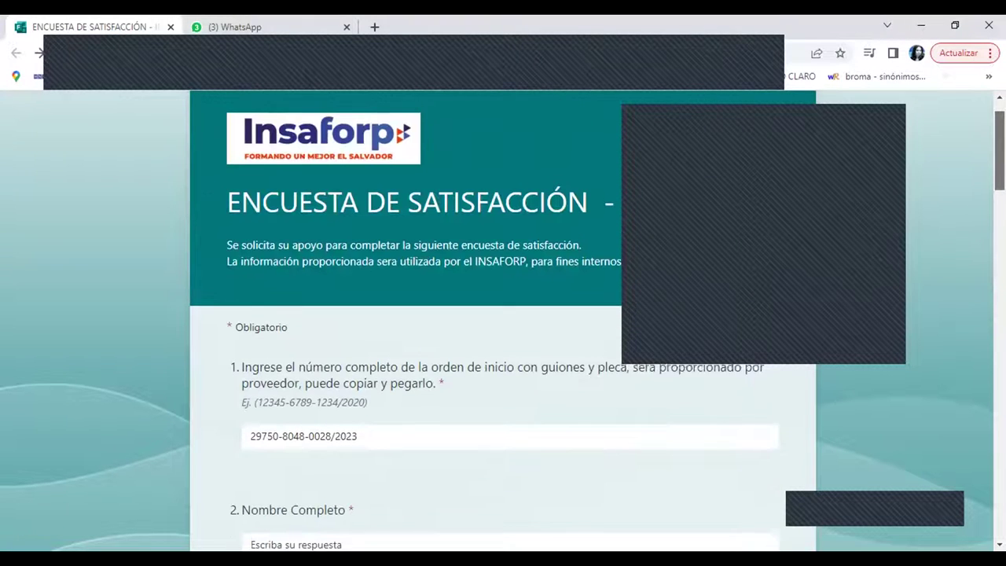
scroll(831, 117, "down", 1)
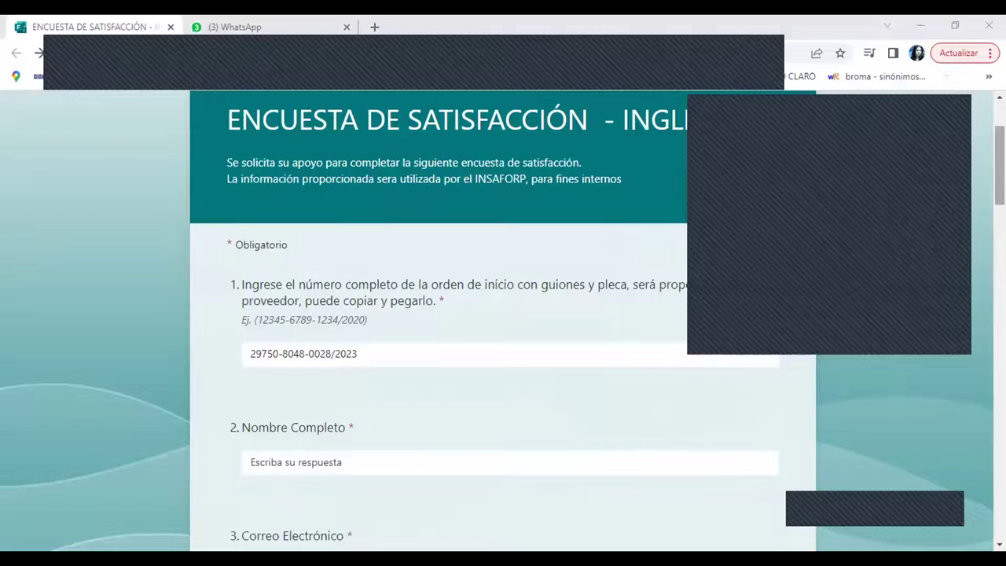
scroll(503, 314, "down", 1)
scroll(503, 314, "down", 5)
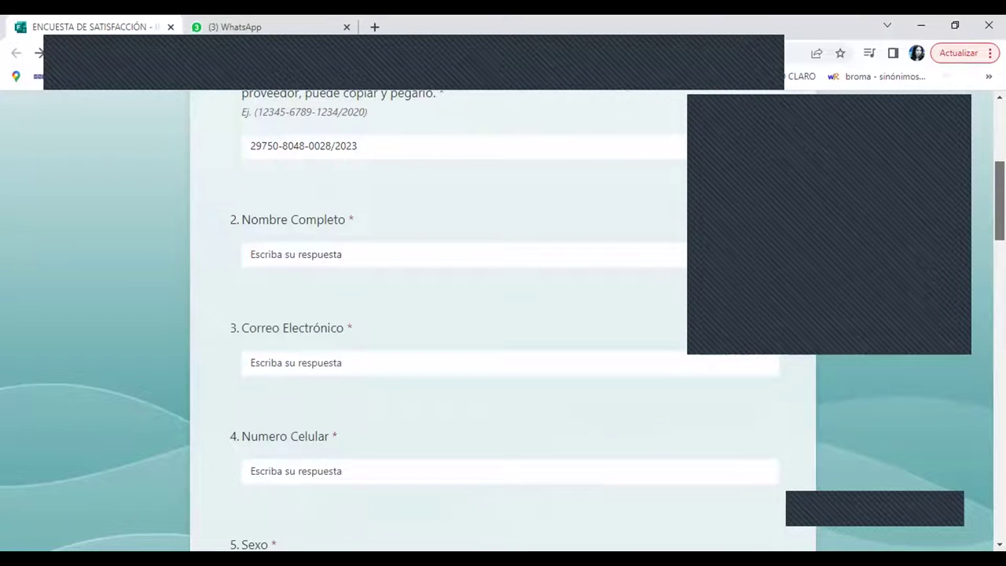
scroll(503, 314, "down", 13)
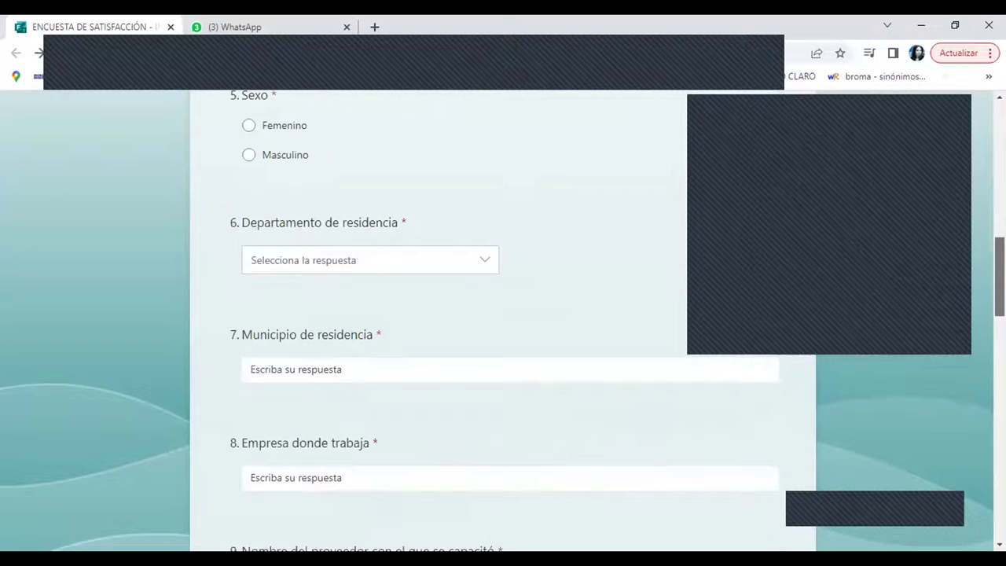
scroll(503, 315, "down", 2)
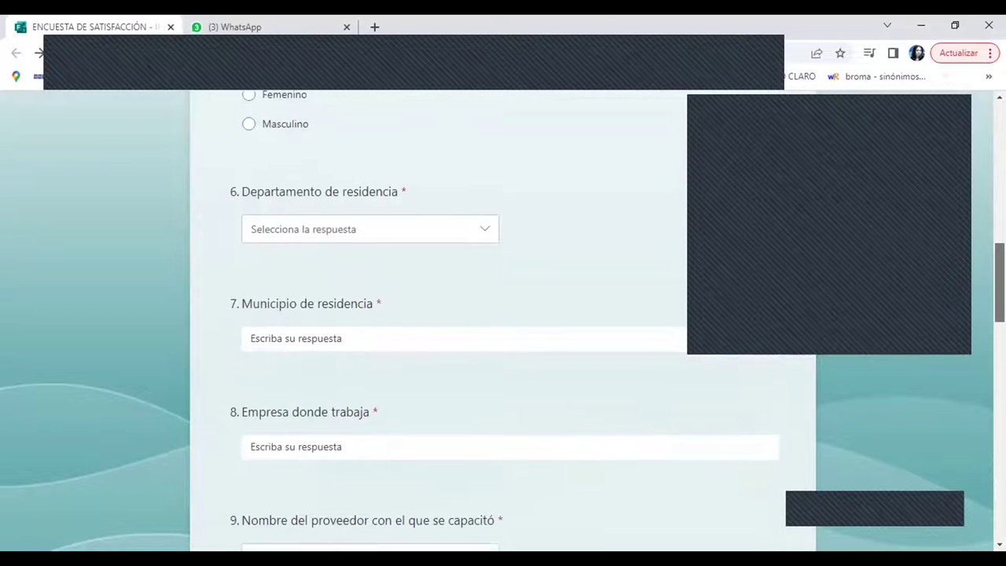
scroll(503, 315, "down", 4)
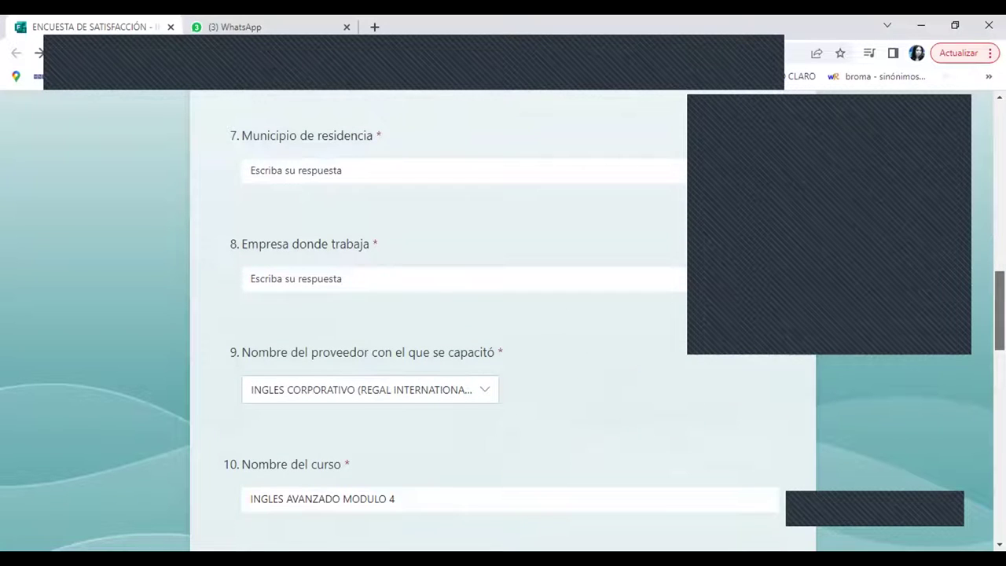
scroll(503, 314, "down", 6)
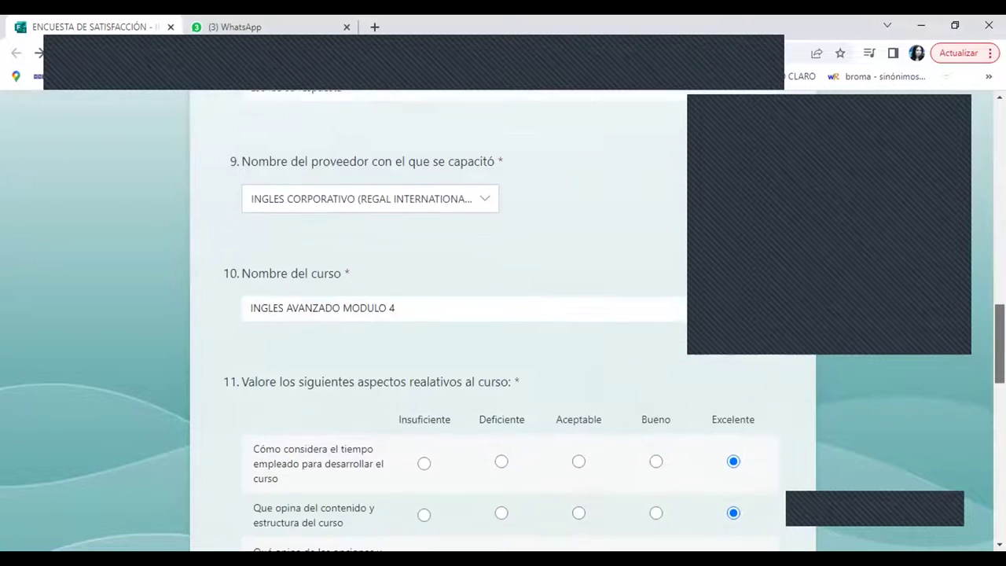
scroll(504, 315, "down", 4)
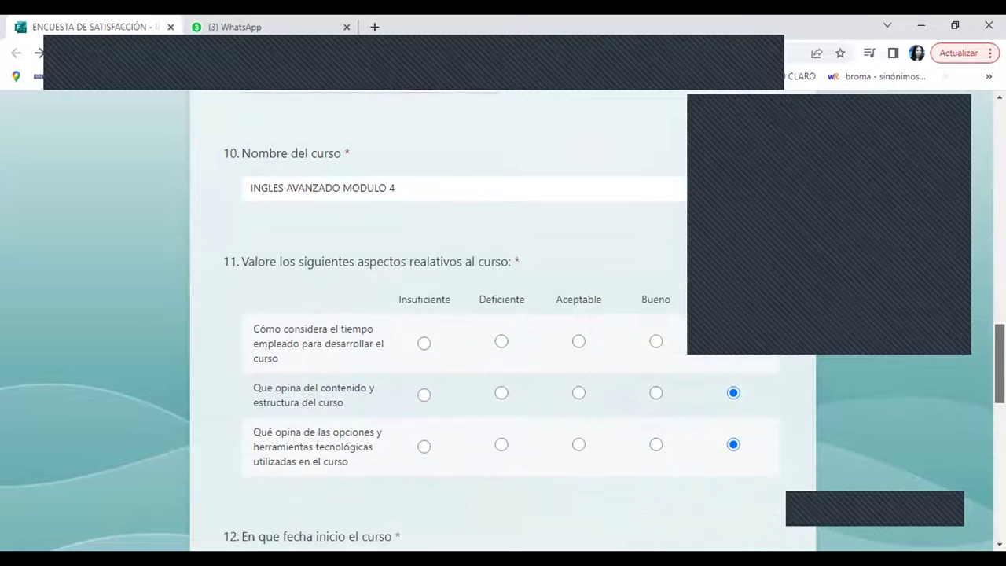
scroll(504, 314, "down", 2)
scroll(503, 315, "down", 3)
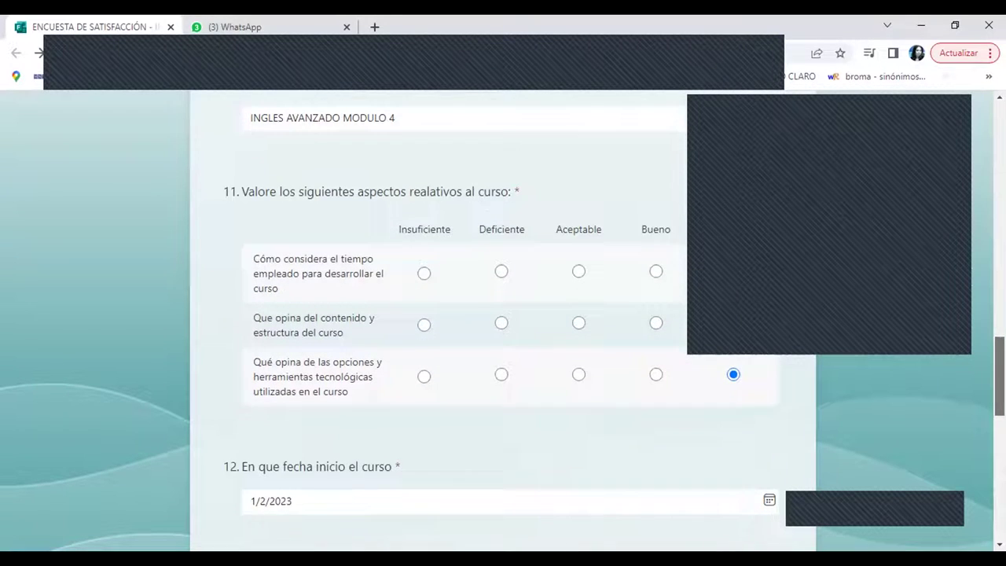
scroll(503, 315, "down", 1)
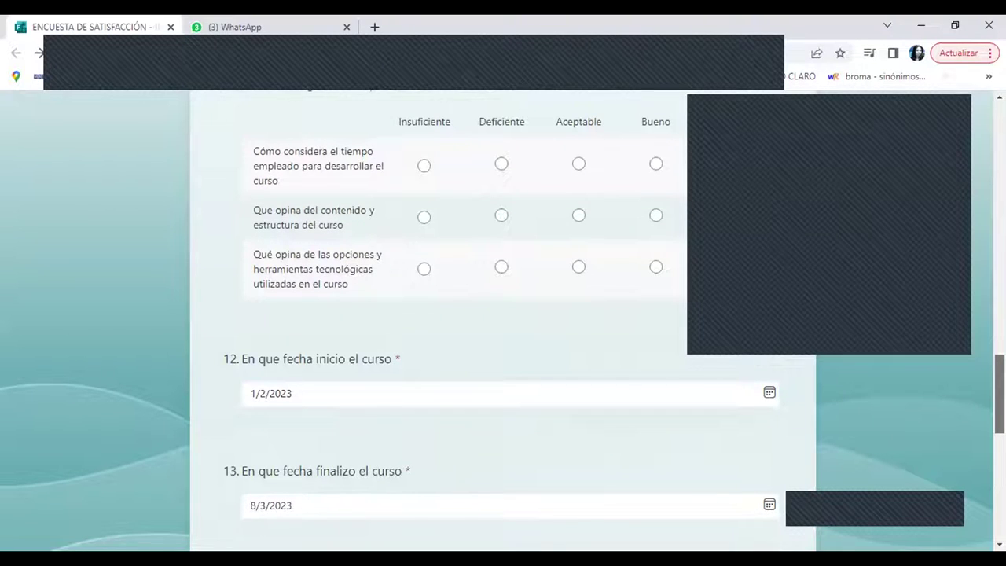
scroll(503, 314, "down", 1)
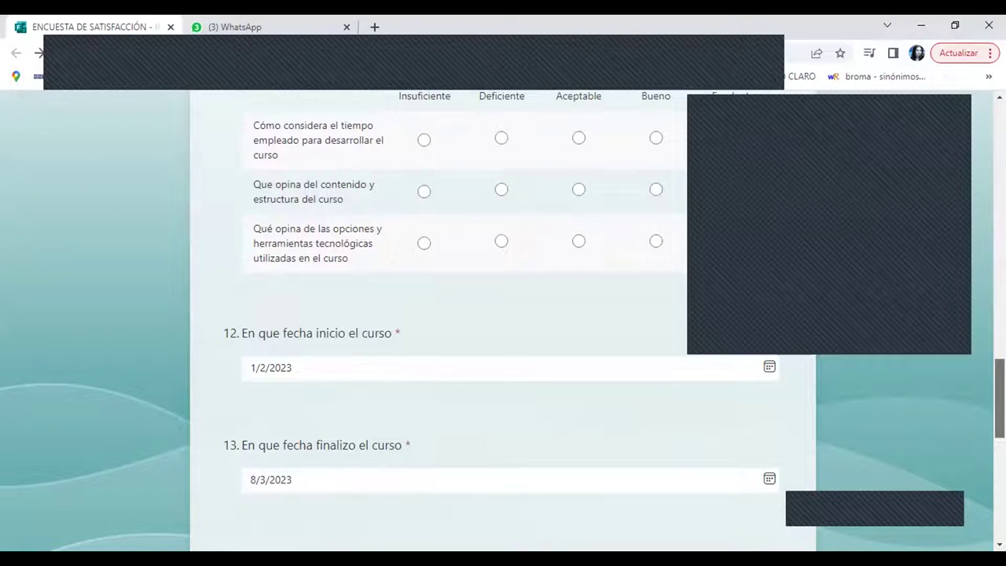
scroll(503, 315, "down", 3)
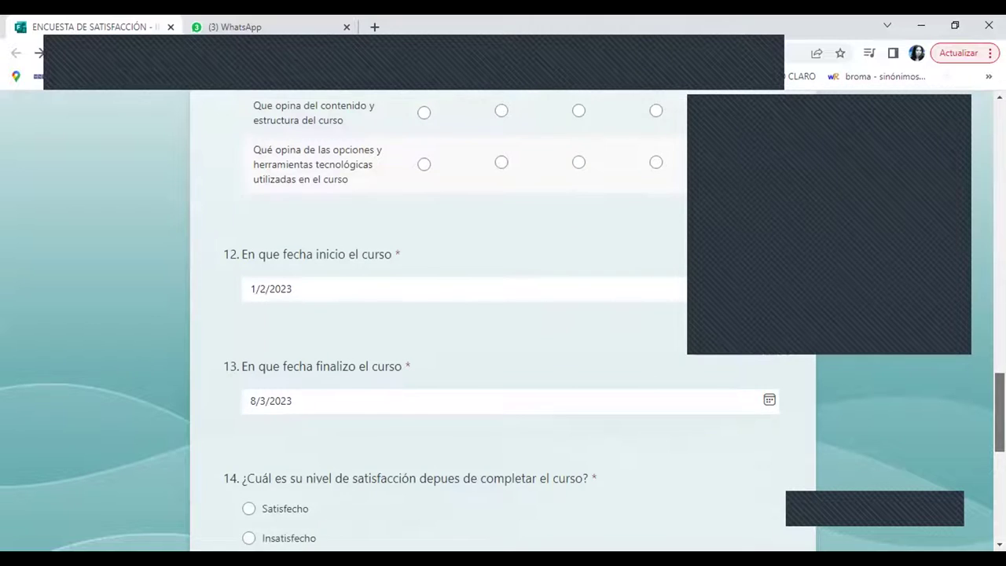
scroll(504, 315, "down", 7)
left_click(314, 503)
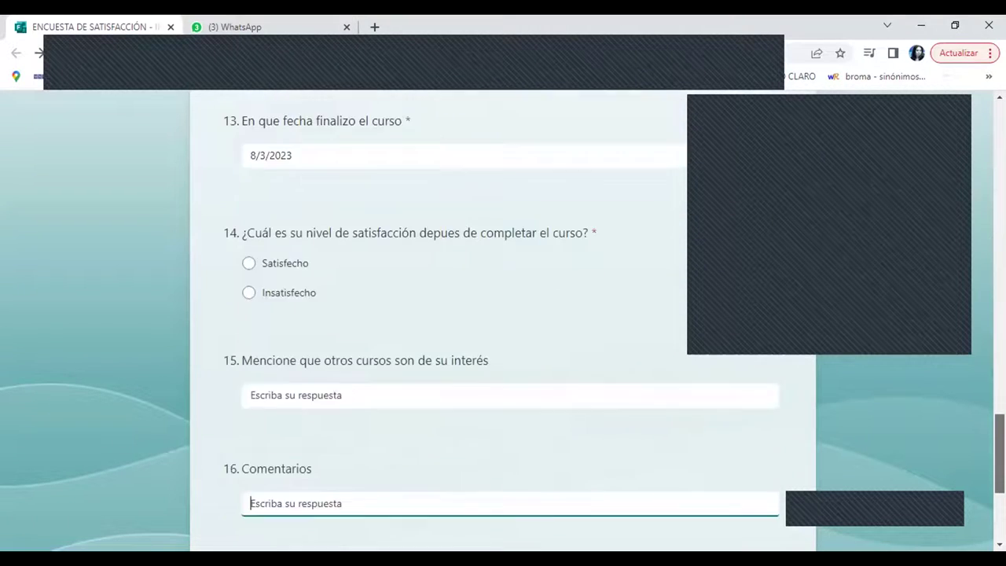
scroll(739, 533, "down", 1)
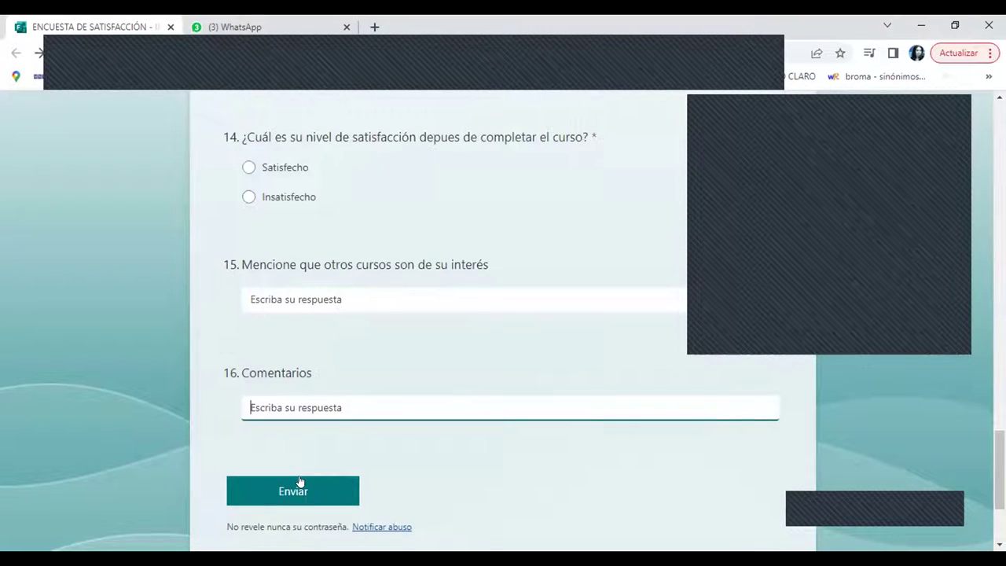